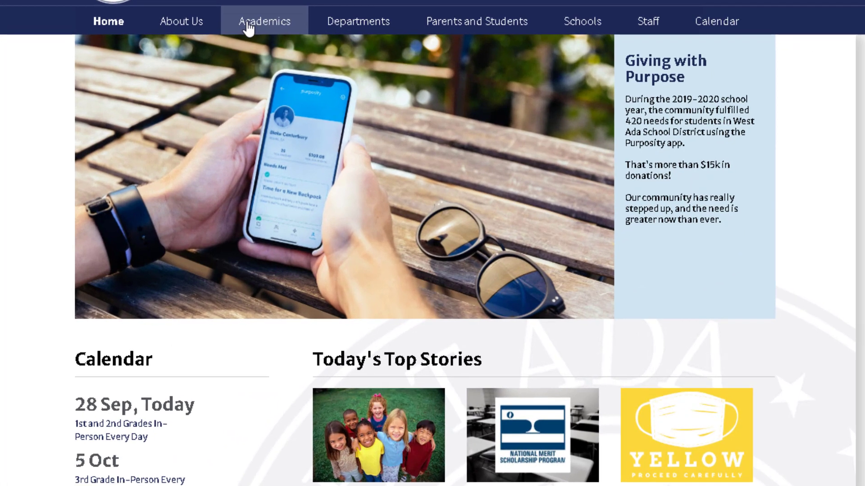
# Step: Open the Renaissance High School library site from the high school sites in the district's Library Resources
pyautogui.click(247, 28)
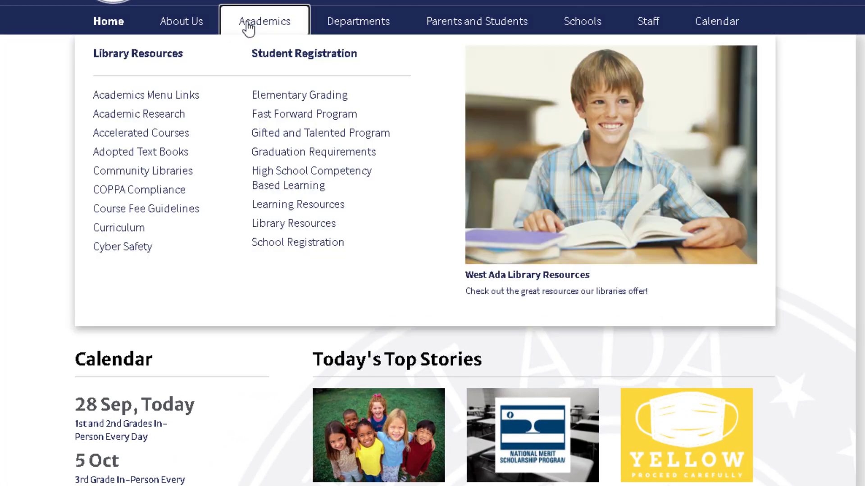
pyautogui.click(170, 60)
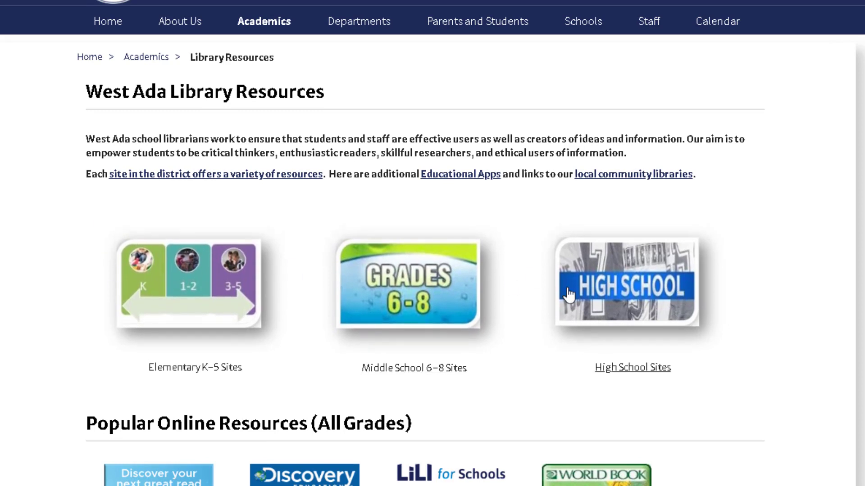
pyautogui.click(632, 313)
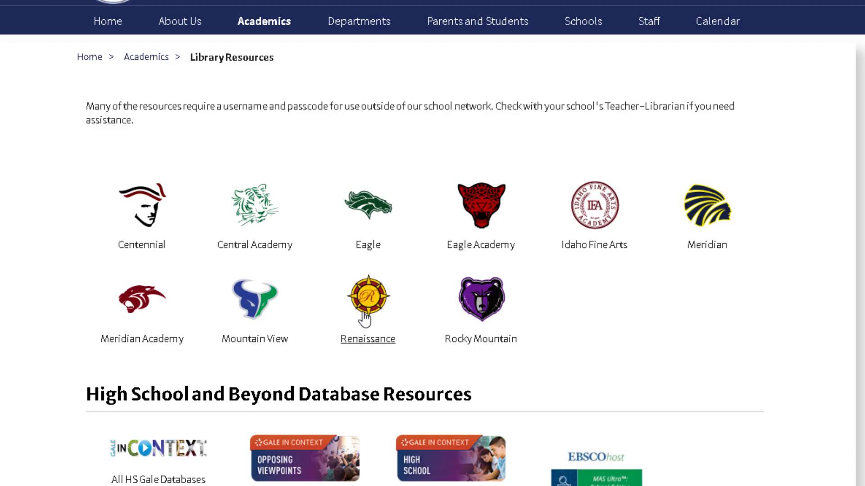
pyautogui.click(360, 289)
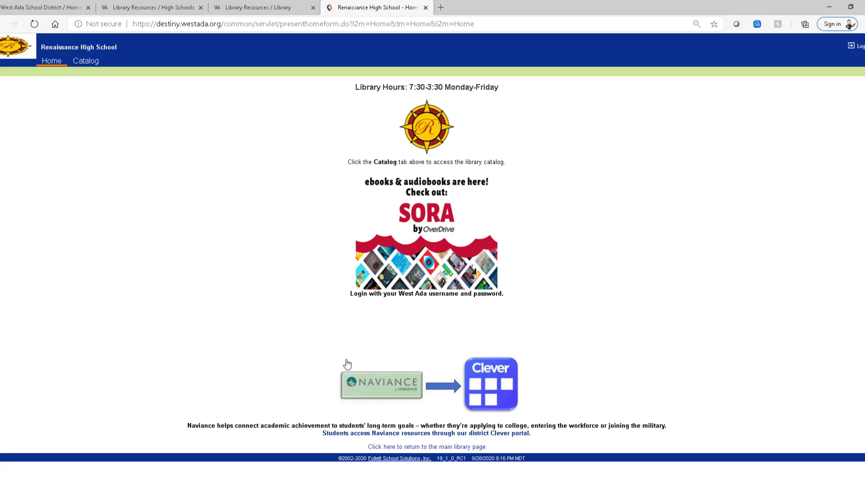
# Step: Go to the Renaissance High School library catalog and log in to the student's account
pyautogui.click(92, 63)
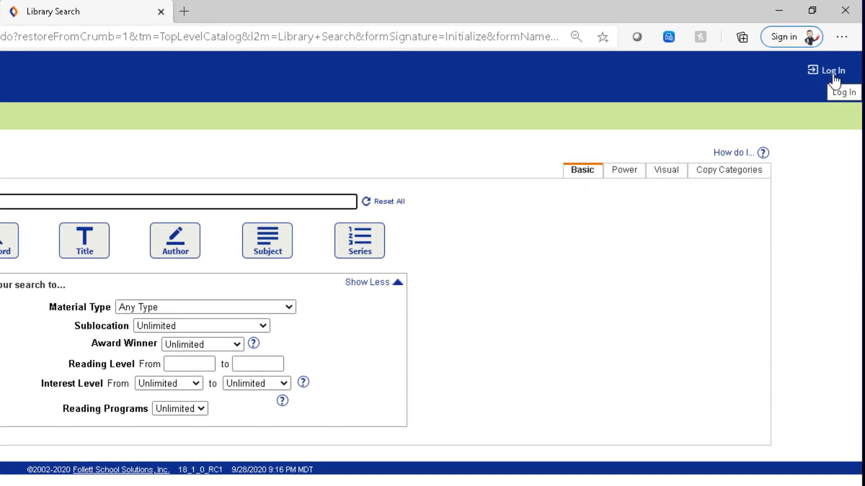
pyautogui.click(833, 77)
pyautogui.click(832, 77)
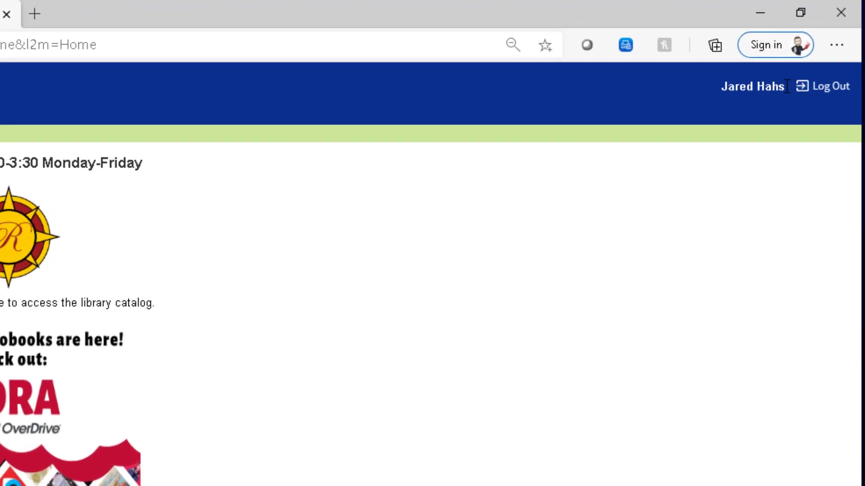
# Step: Check the logged-in patron's name and view the account's items out, fines and holds in My Info
pyautogui.moveTo(786, 88); pyautogui.dragTo(725, 84)
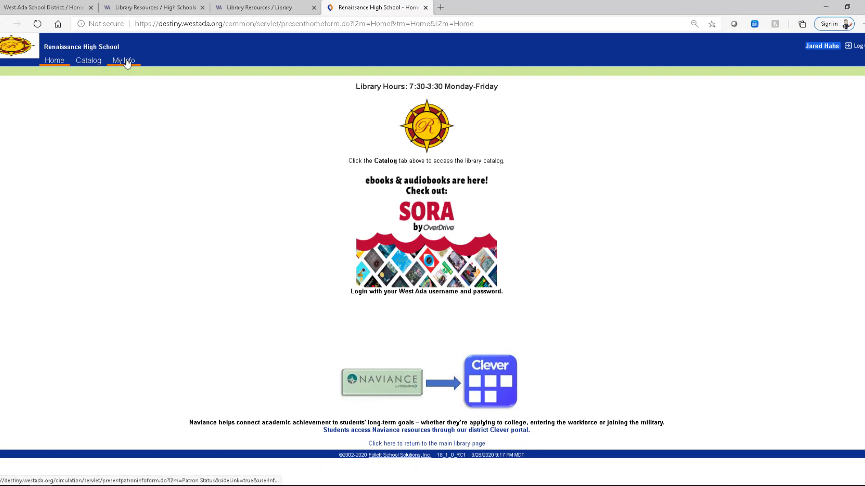
pyautogui.click(127, 63)
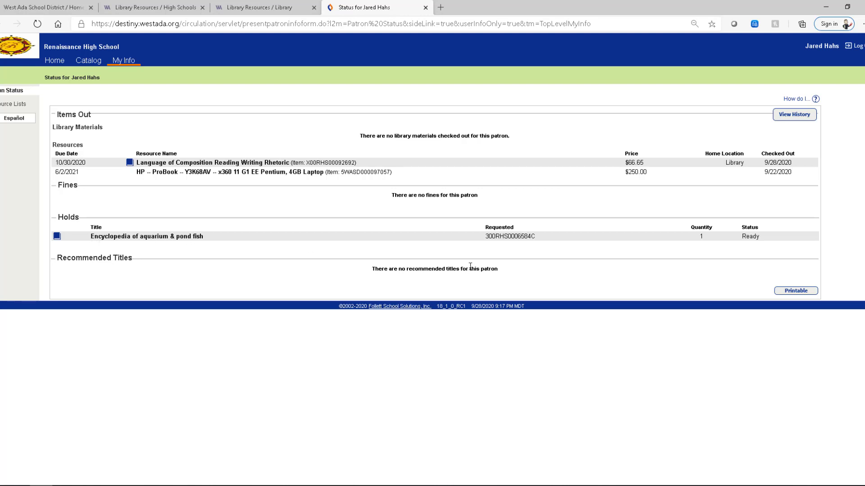
# Step: Search the library catalog for "snake"
pyautogui.click(85, 60)
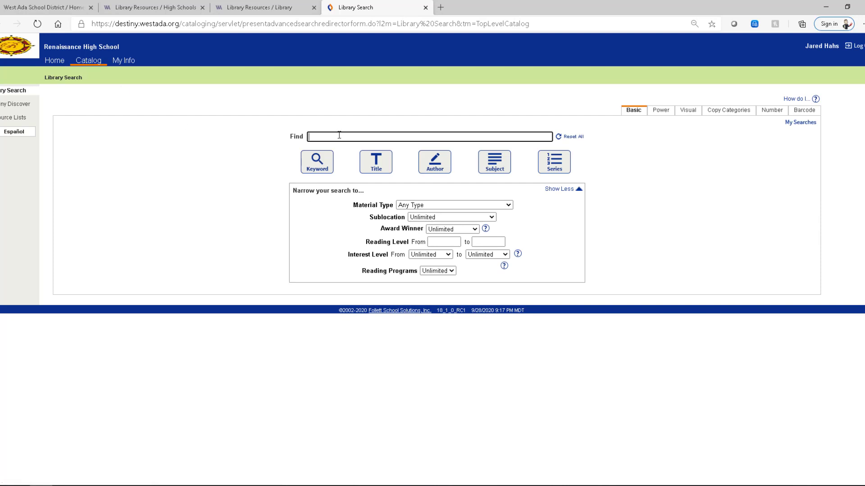
pyautogui.write('snake')
pyautogui.press('Return')
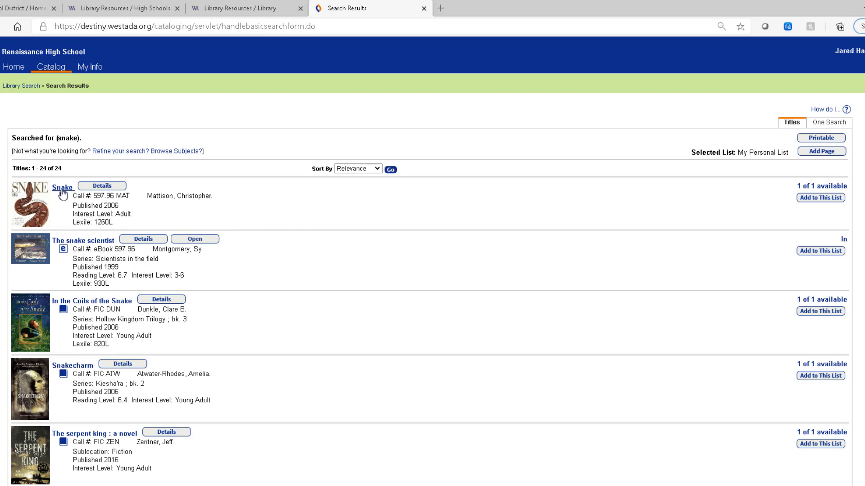
# Step: Place a hold on the book "Snake" from its title details and check the pickup deadline
pyautogui.click(89, 189)
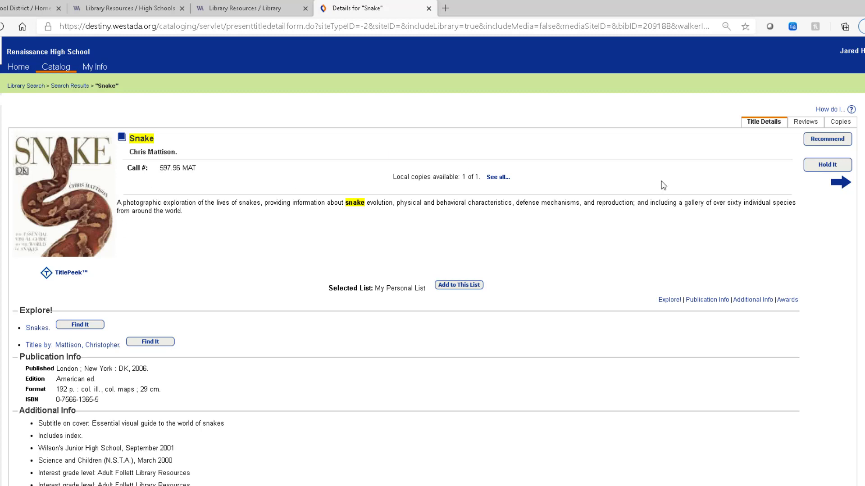
pyautogui.click(828, 165)
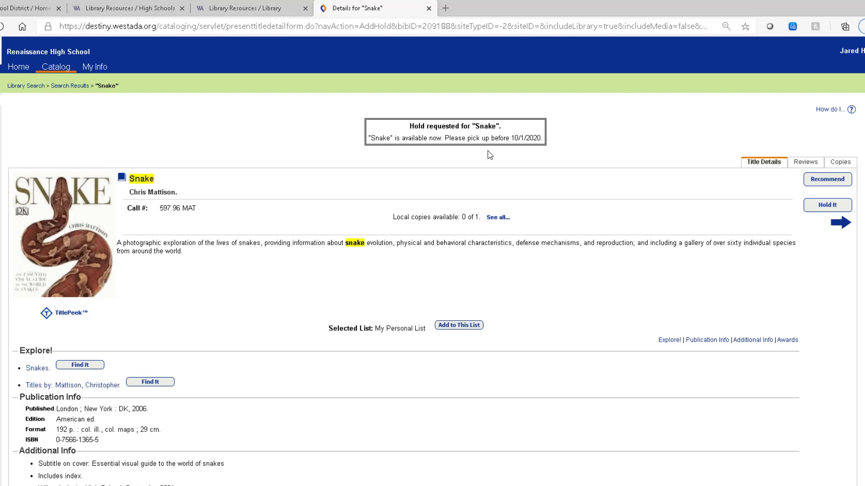
pyautogui.moveTo(512, 138); pyautogui.dragTo(542, 138)
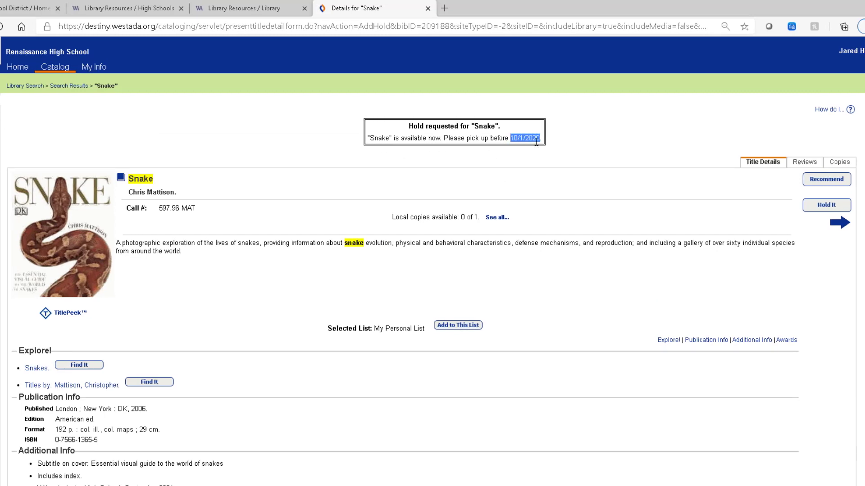
pyautogui.click(271, 162)
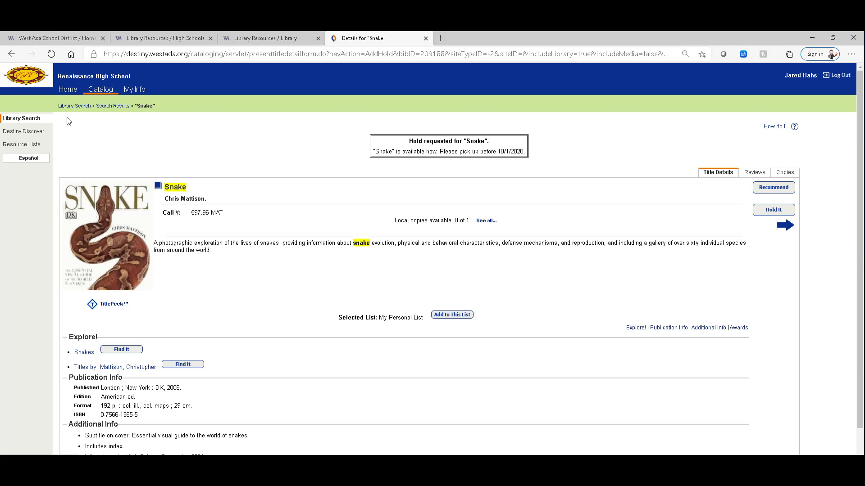
# Step: Switch from the library catalog to Destiny Discover and display the account's list of holds
pyautogui.click(101, 91)
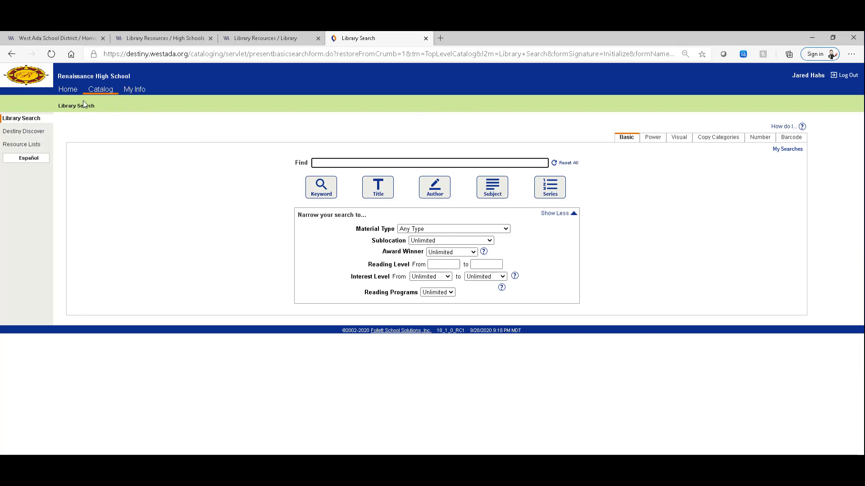
pyautogui.click(28, 132)
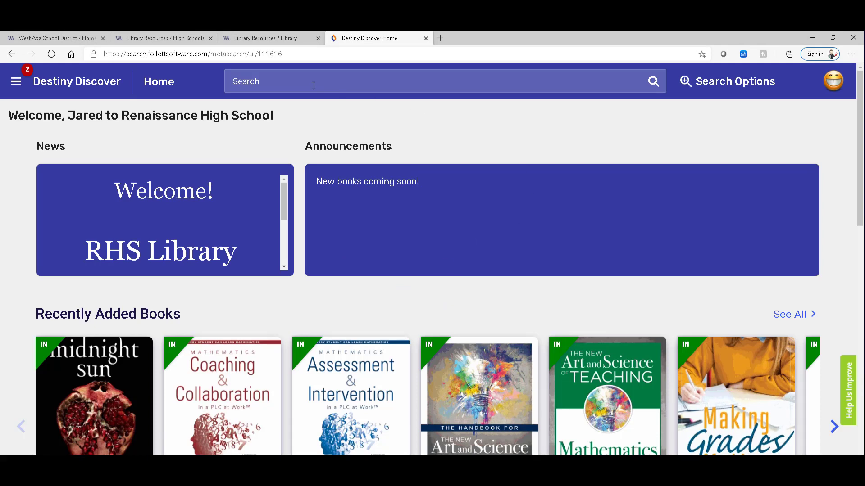
pyautogui.click(258, 82)
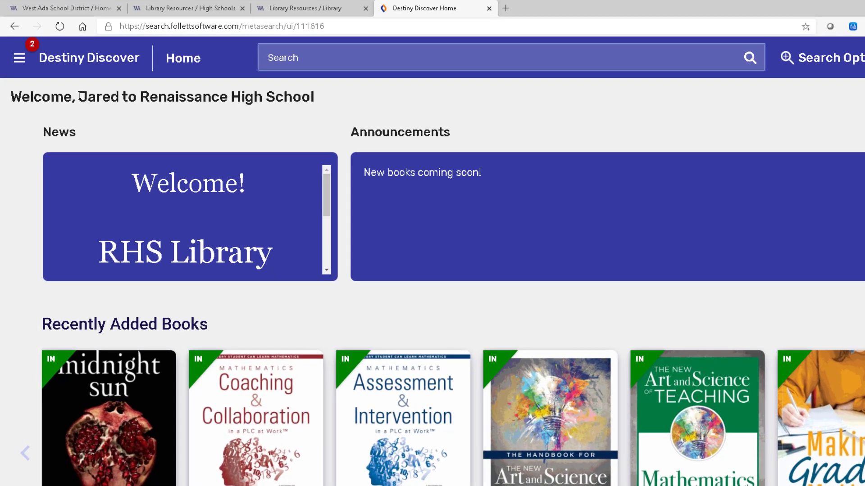
pyautogui.moveTo(67, 115); pyautogui.dragTo(125, 93)
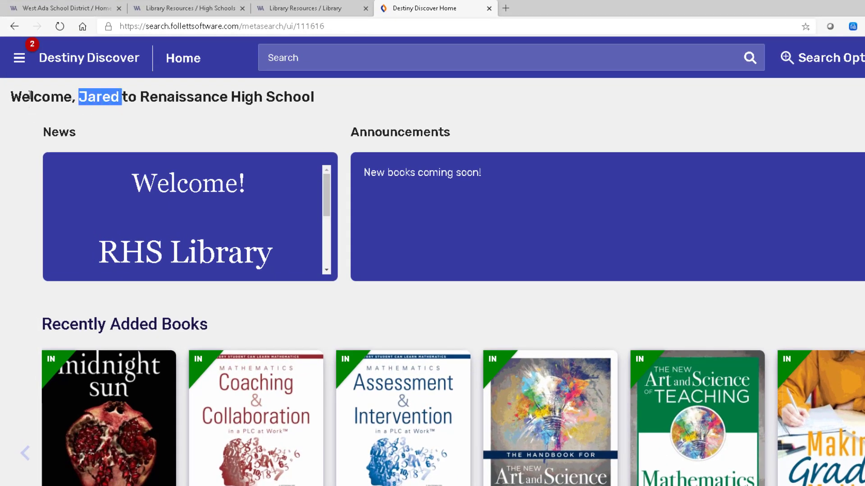
pyautogui.click(32, 46)
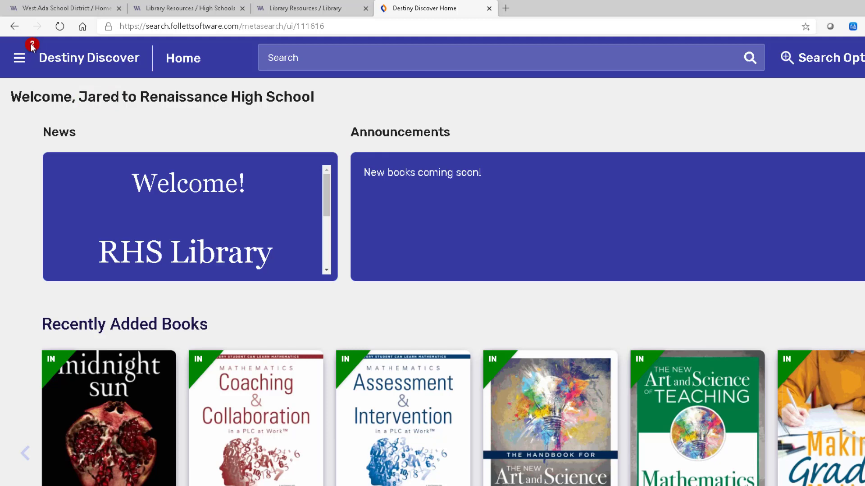
pyautogui.click(31, 51)
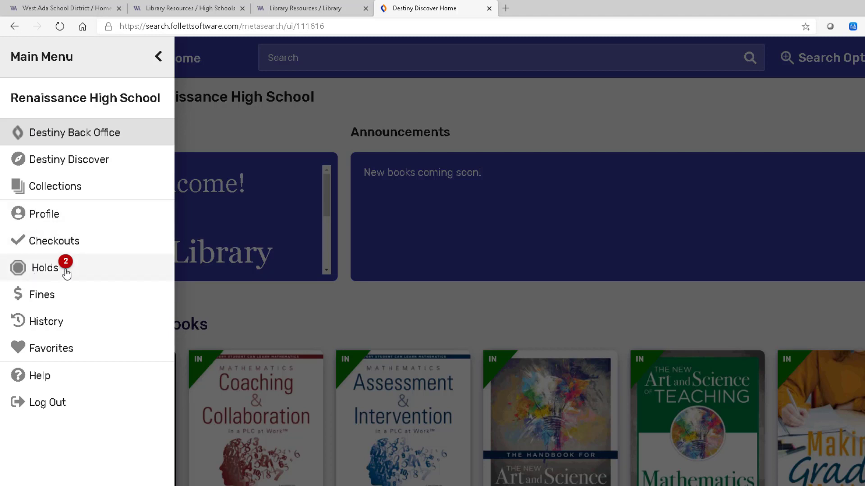
pyautogui.click(41, 270)
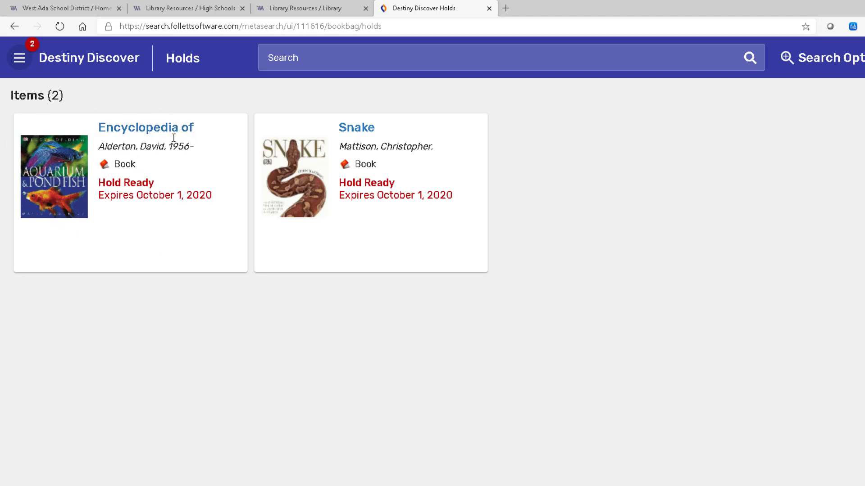
# Step: Remove the hold on "Encyclopedia of aquarium & pond fish" and close its details
pyautogui.click(155, 131)
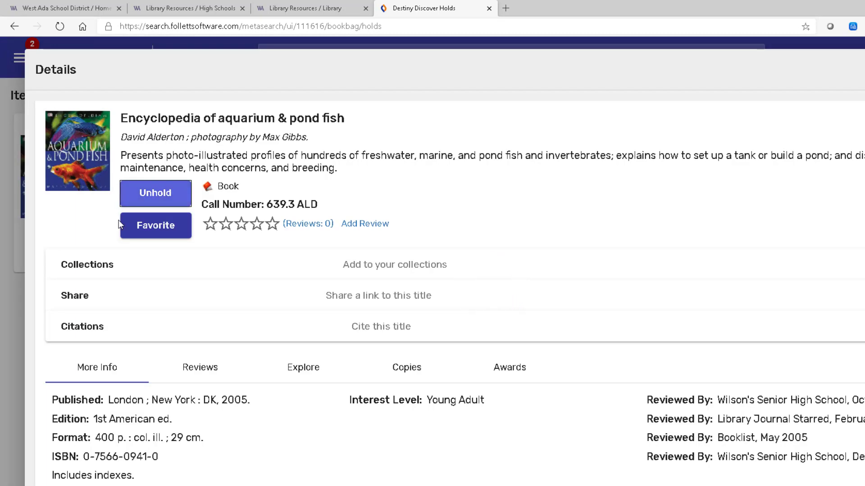
pyautogui.click(155, 201)
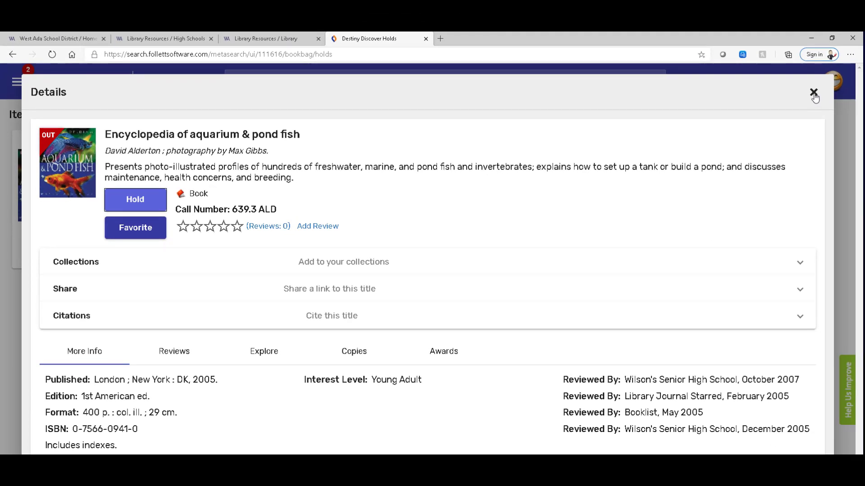
pyautogui.click(813, 93)
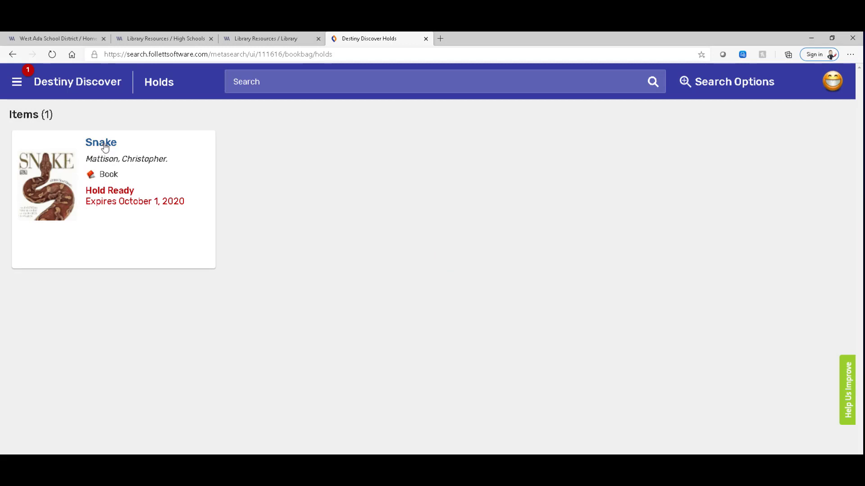
# Step: Remove the hold on "Snake" and close its details
pyautogui.click(105, 144)
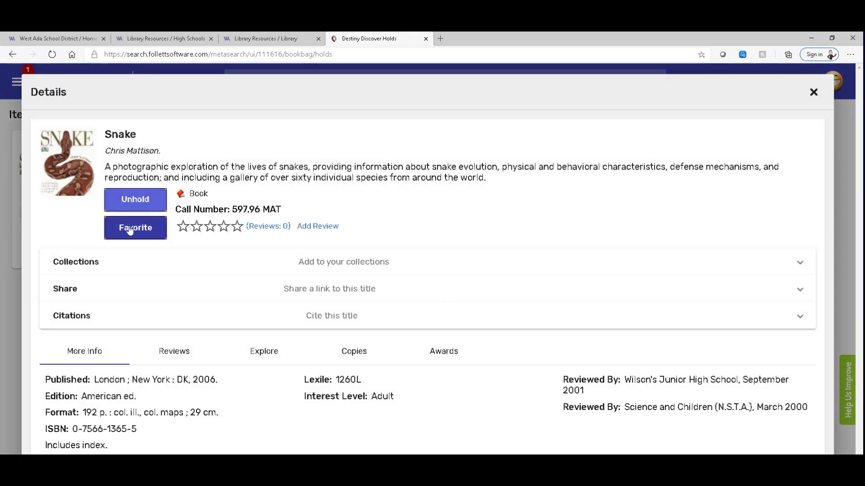
pyautogui.click(140, 201)
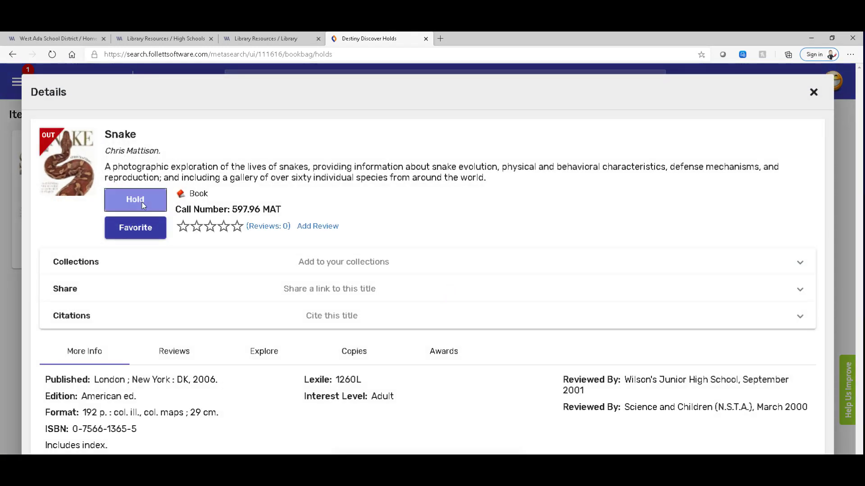
pyautogui.click(814, 92)
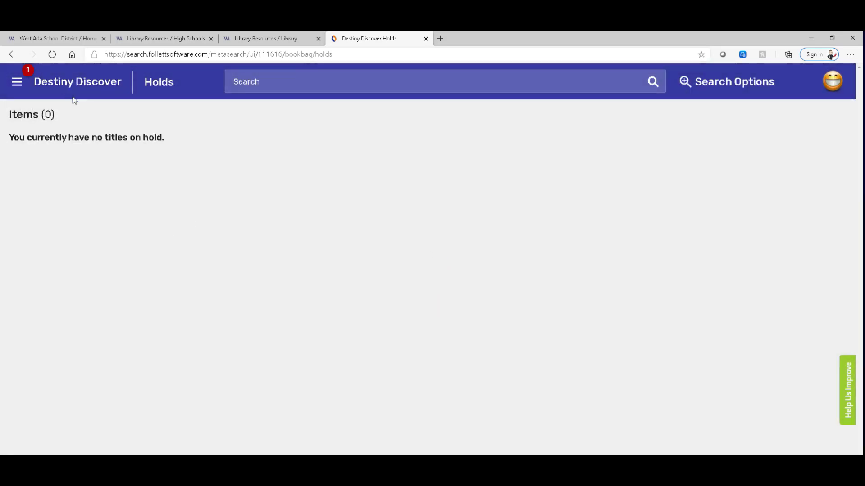
# Step: Return to the Destiny Discover home page, search for "Frog" and browse the book results for physical and eBook options
pyautogui.click(77, 86)
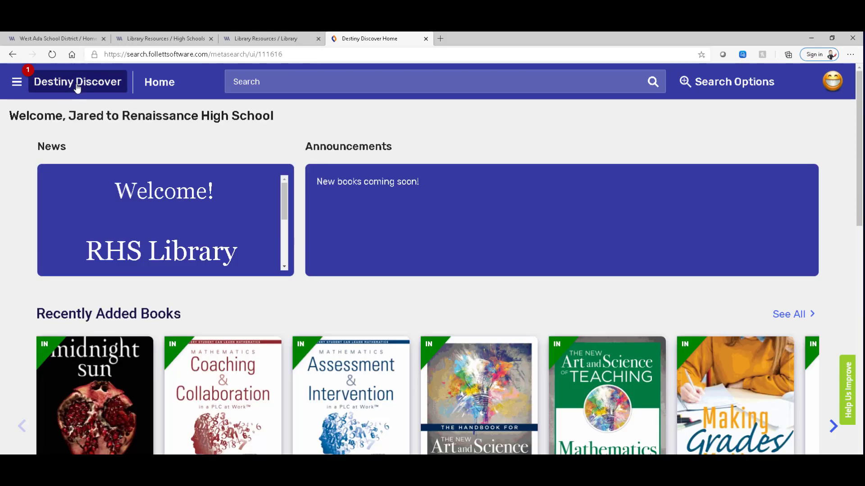
pyautogui.click(333, 84)
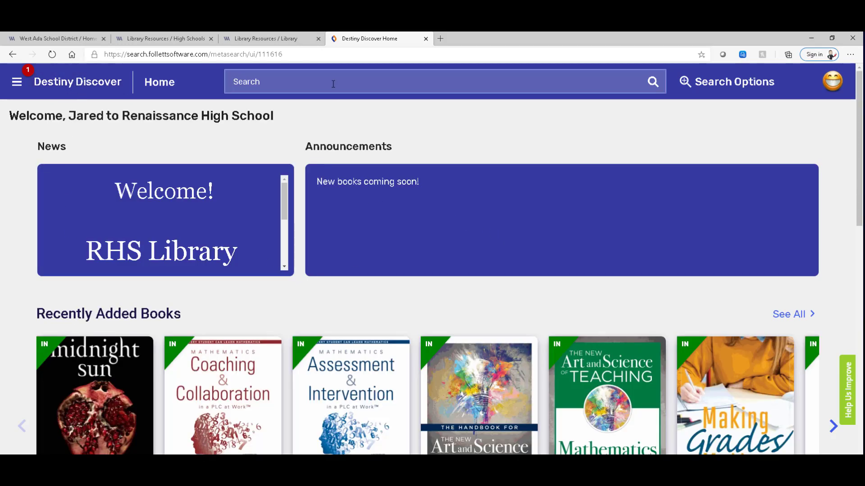
pyautogui.write('frog')
pyautogui.press('Return')
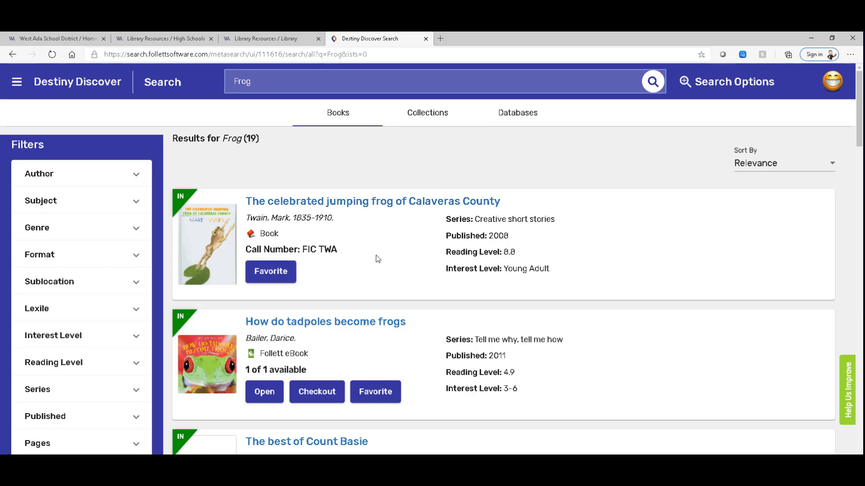
pyautogui.scroll(-3, 372, 266)
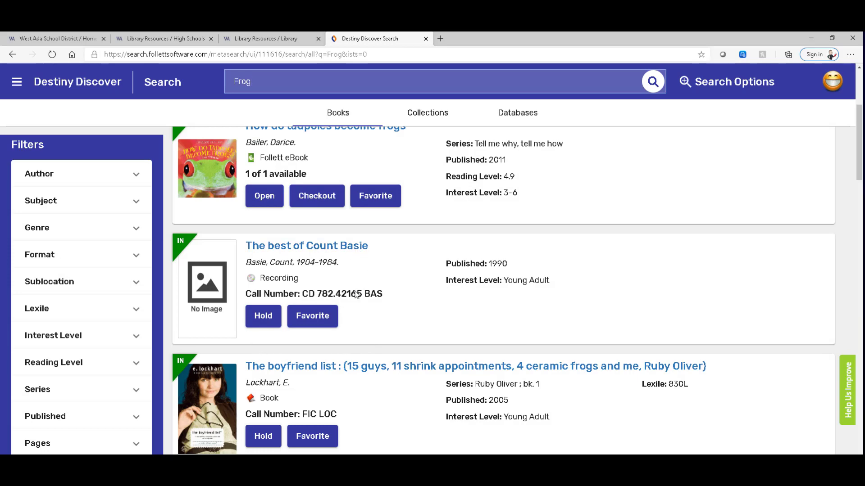
pyautogui.scroll(-2, 276, 343)
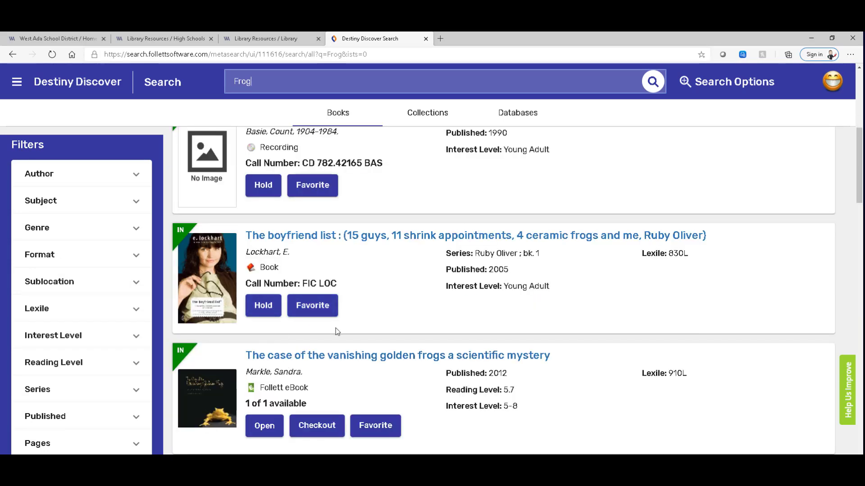
pyautogui.scroll(5, 364, 316)
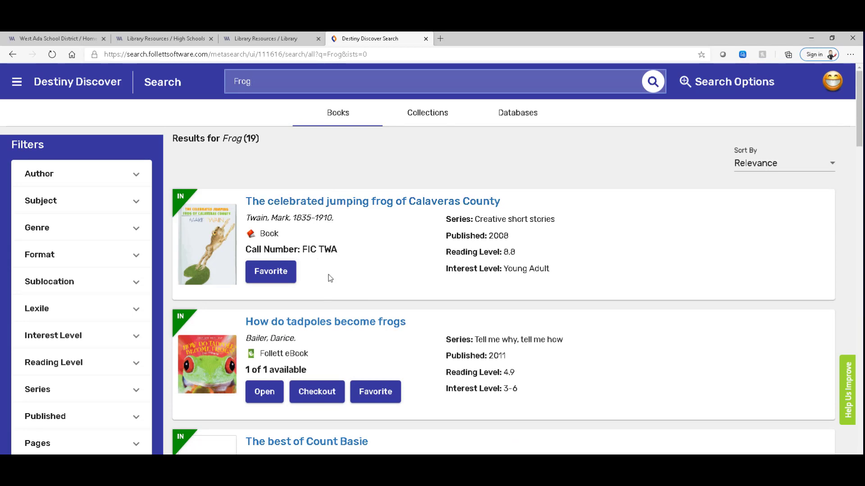
pyautogui.scroll(-3, 401, 288)
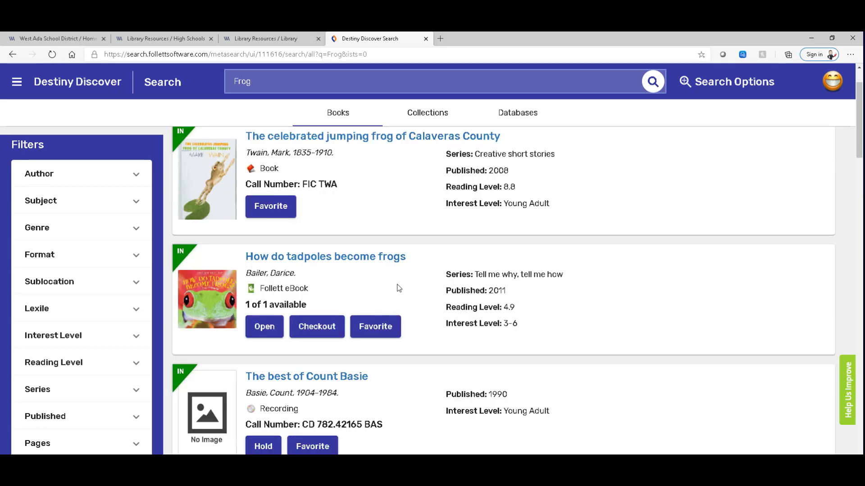
pyautogui.scroll(-1, 411, 294)
pyautogui.scroll(-2, 416, 300)
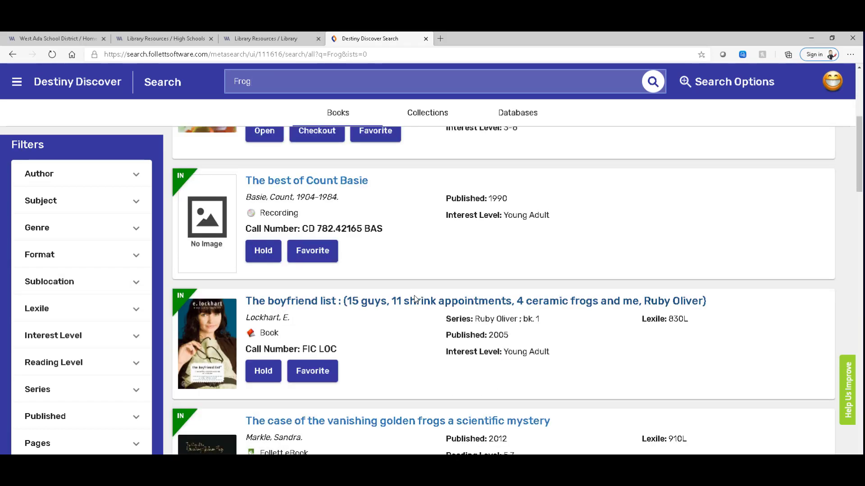
# Step: Look through the remaining "Frog" results, comparing the formats and the hold or checkout options of eBooks and physical books
pyautogui.scroll(-1, 415, 301)
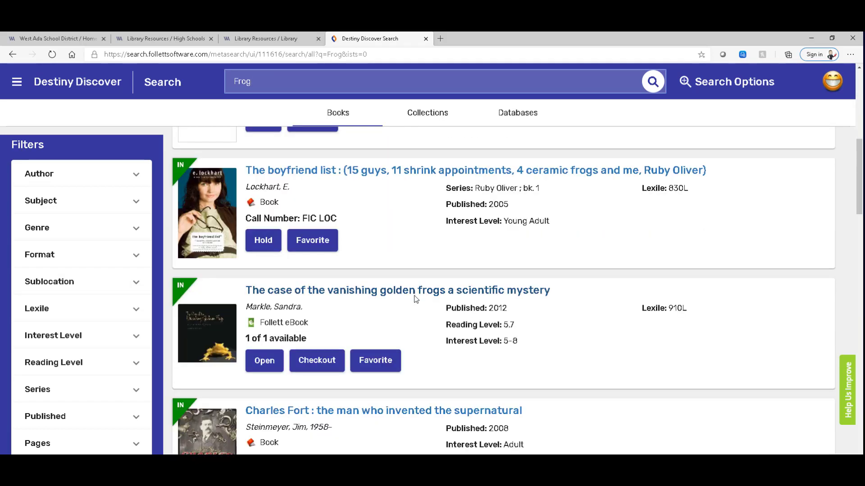
pyautogui.scroll(-1, 414, 300)
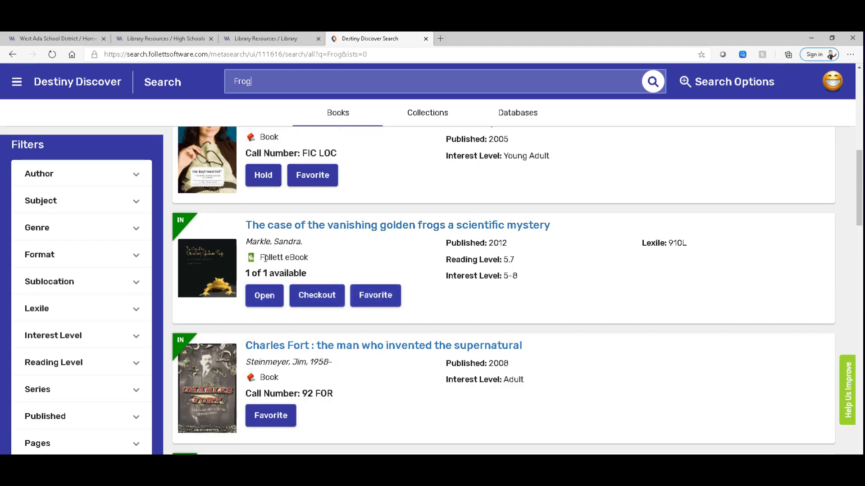
pyautogui.moveTo(261, 257); pyautogui.dragTo(309, 259)
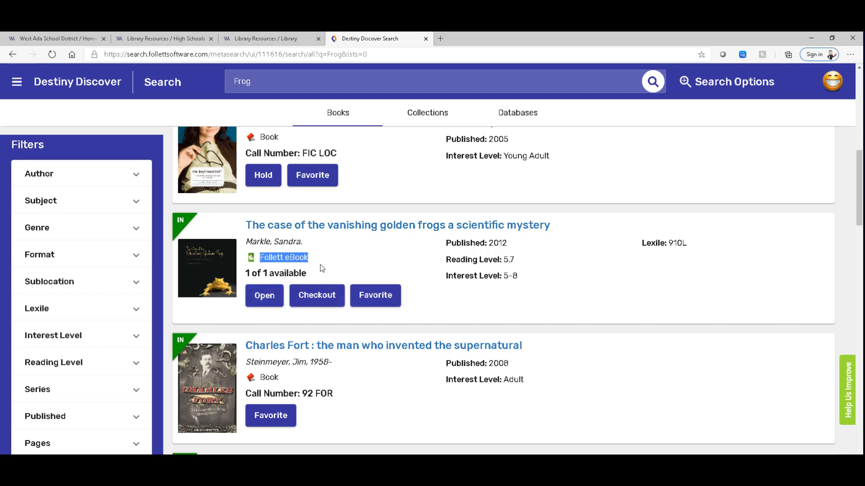
pyautogui.scroll(-1, 412, 355)
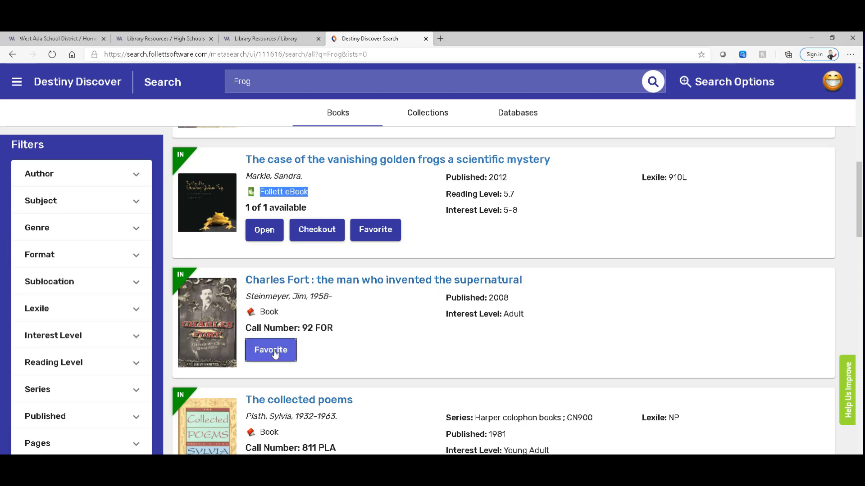
pyautogui.scroll(-1, 340, 342)
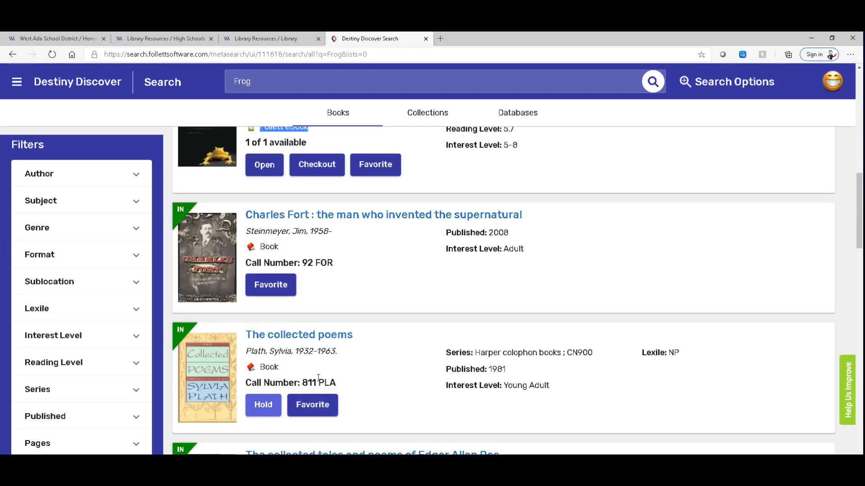
pyautogui.scroll(-4, 340, 373)
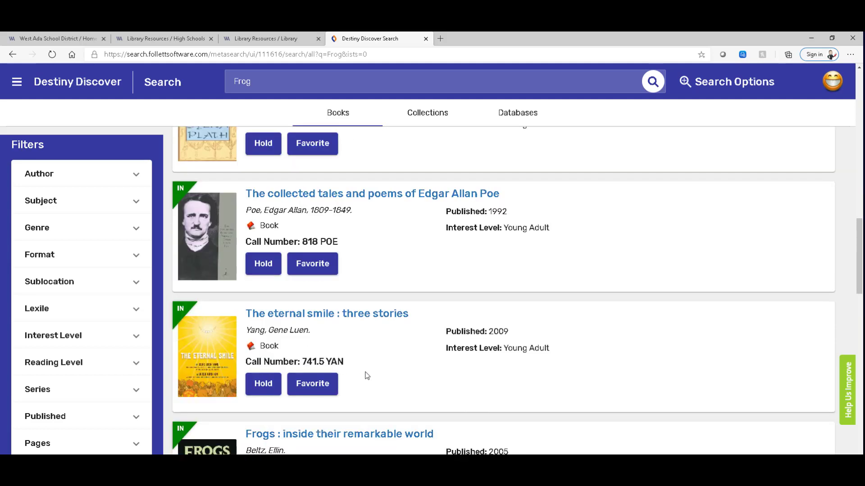
pyautogui.scroll(12, 367, 376)
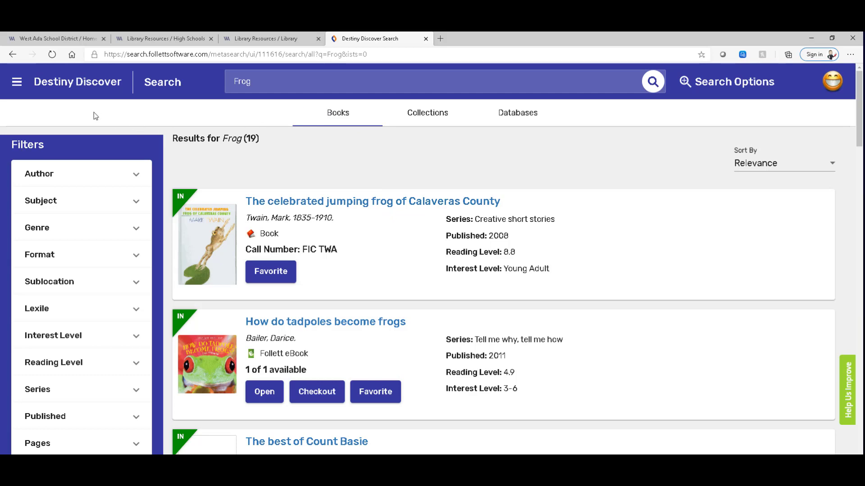
# Step: Return from Destiny Discover to the Destiny Back Office home page and log out of the library account
pyautogui.click(17, 83)
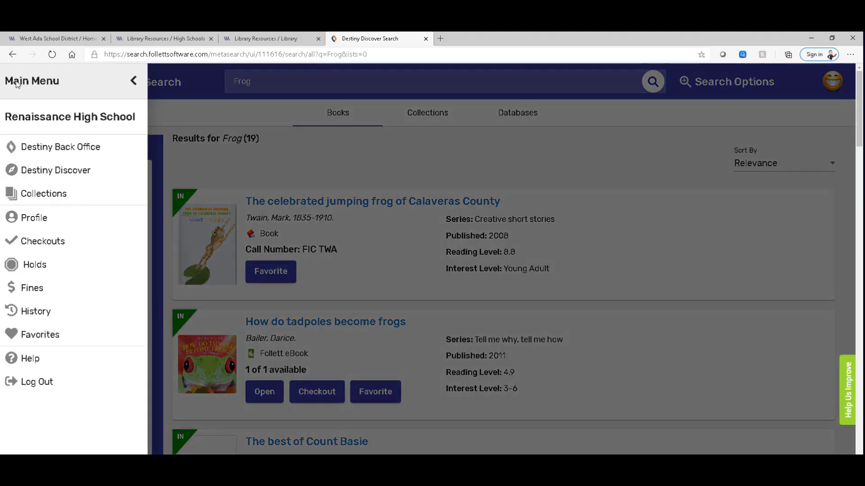
pyautogui.click(318, 147)
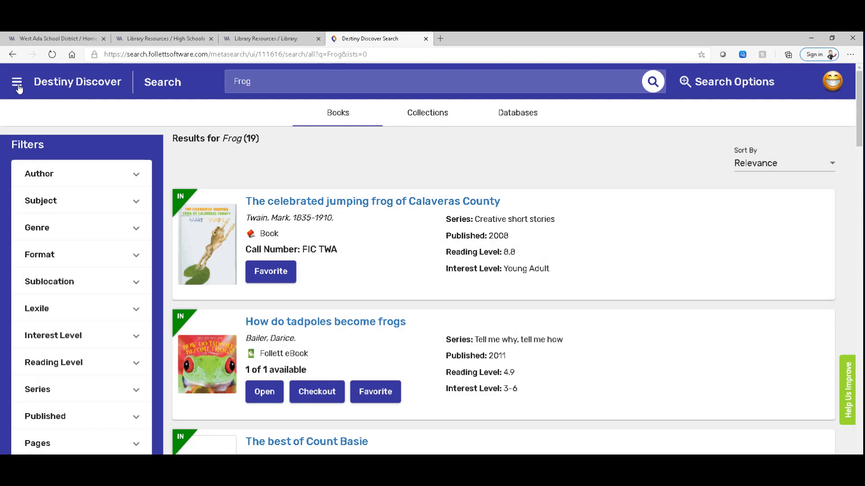
pyautogui.click(17, 85)
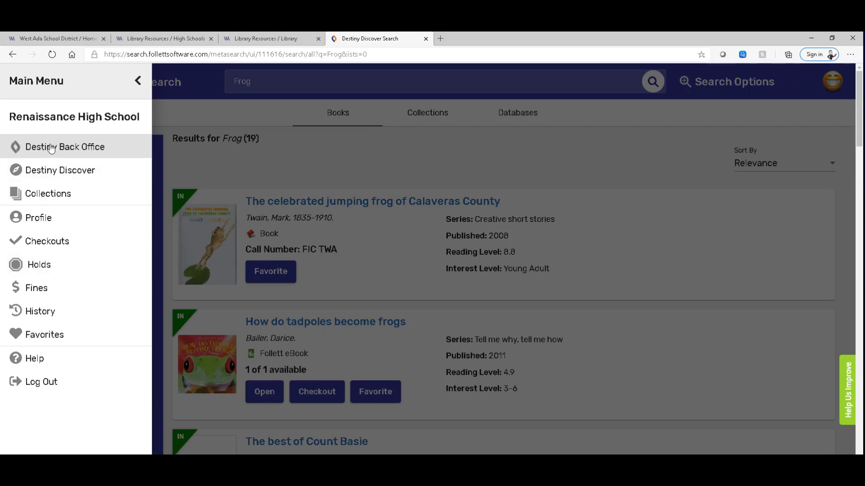
pyautogui.click(50, 148)
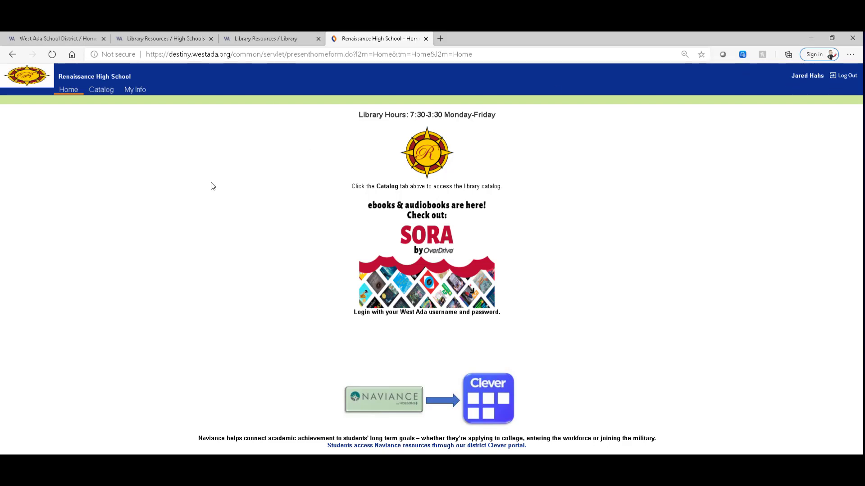
pyautogui.click(844, 77)
# Step: Close the catalog page and both Library Resources pages, and go to the West Ada School District home page
pyautogui.click(425, 39)
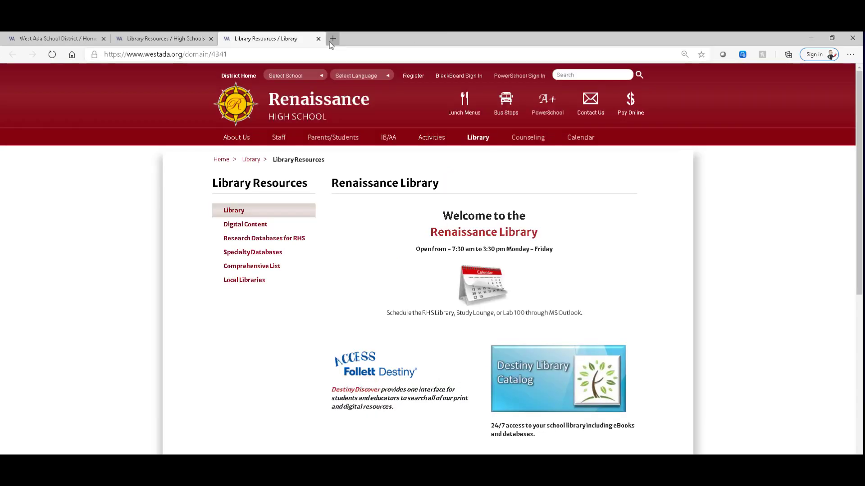
pyautogui.click(318, 39)
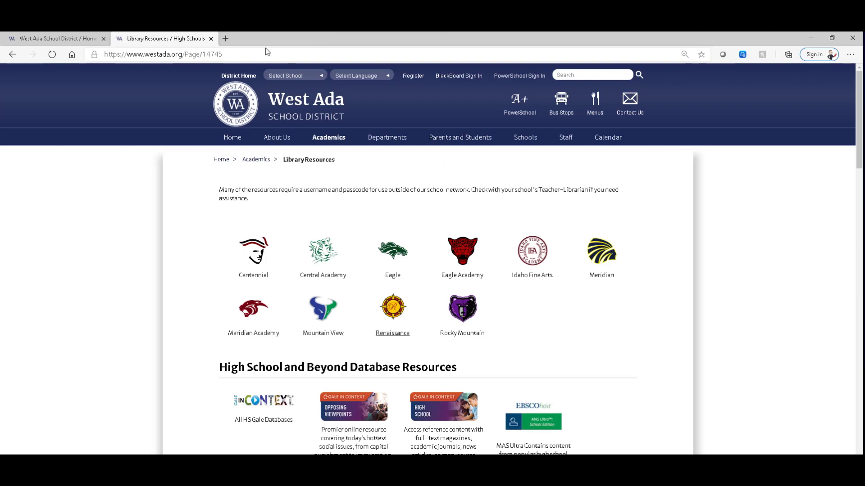
pyautogui.click(210, 38)
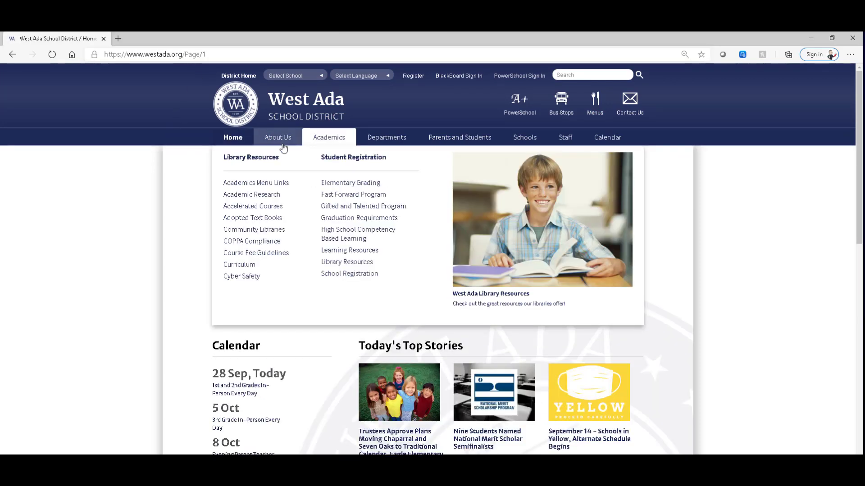
pyautogui.click(229, 106)
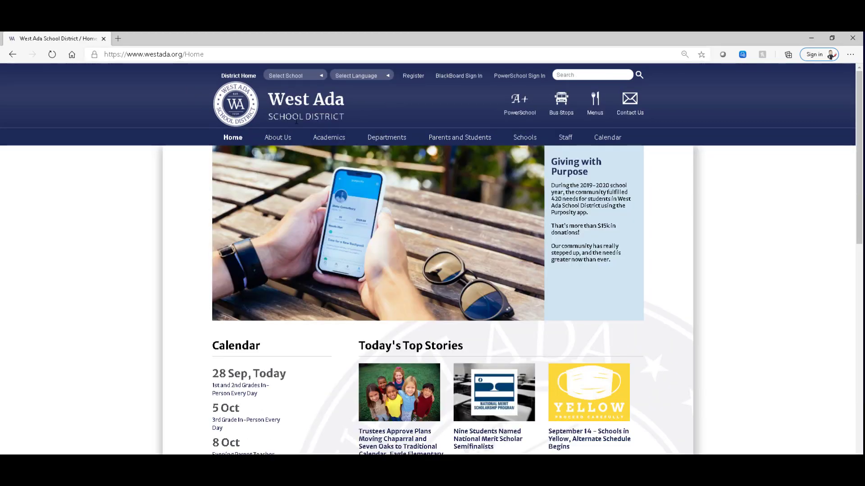
# Step: Open the RapidIdentity Portal for students from the district's Parents and Students resources and display its applications
pyautogui.moveTo(452, 140)
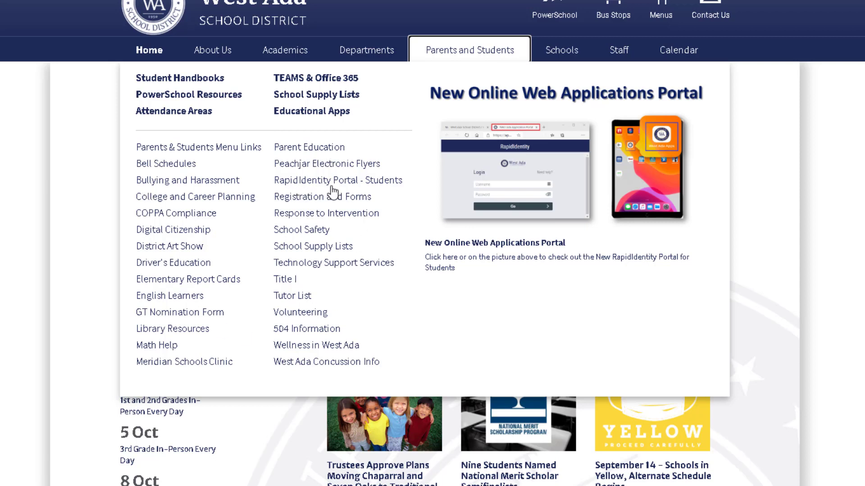
pyautogui.click(385, 187)
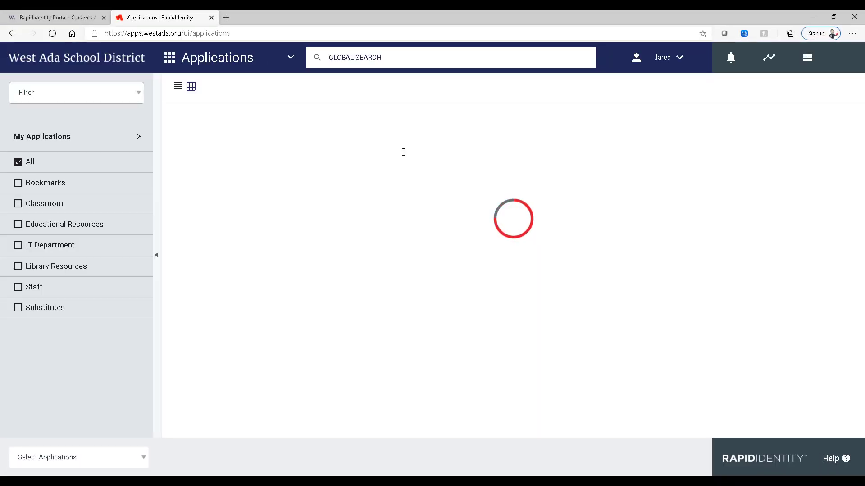
pyautogui.moveTo(439, 164)
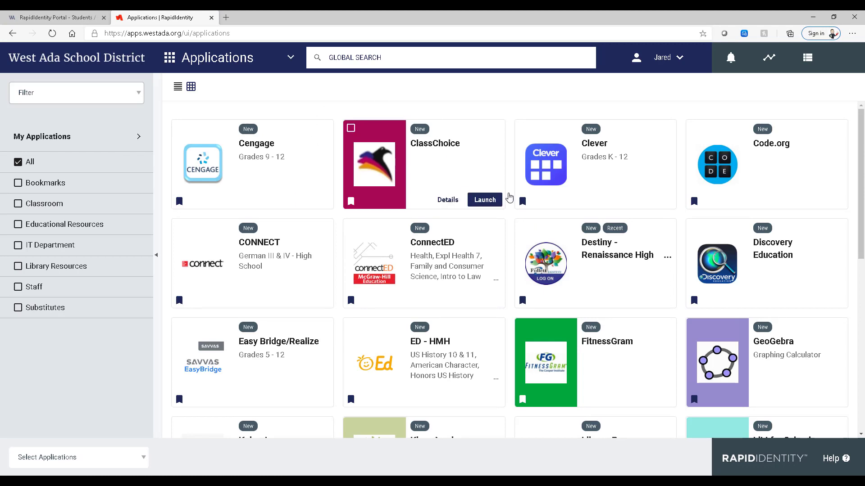
# Step: Examine the full list of portal applications for the ones that give access to library resources
pyautogui.moveTo(802, 184)
pyautogui.scroll(-5, 788, 231)
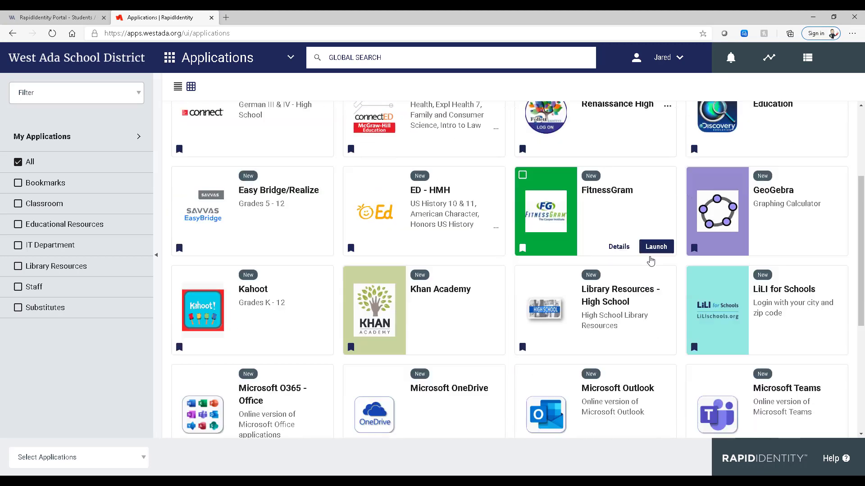
pyautogui.moveTo(625, 290)
pyautogui.scroll(-3, 626, 290)
pyautogui.scroll(2, 623, 309)
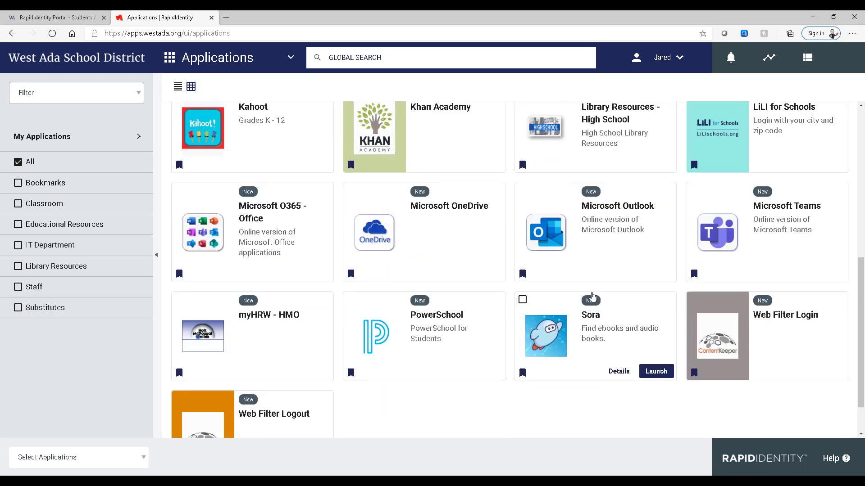
pyautogui.moveTo(445, 290)
pyautogui.scroll(2, 445, 290)
pyautogui.scroll(4, 441, 283)
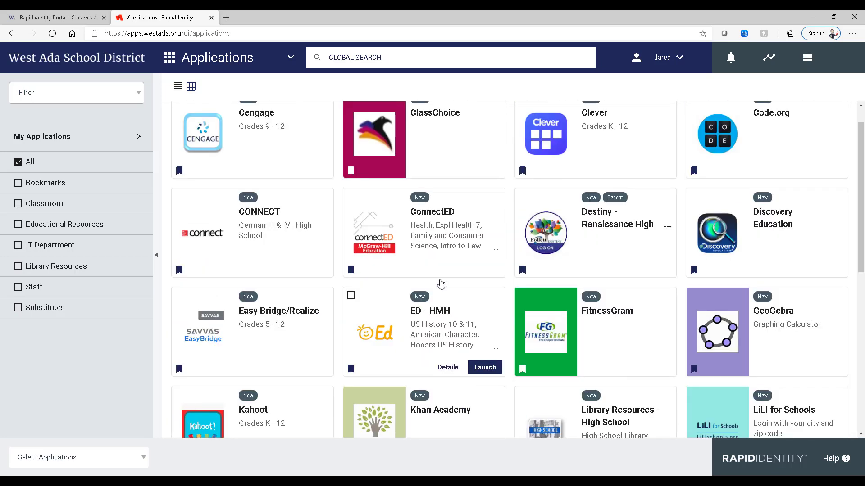
# Step: Filter the portal applications to show only the Library Resources category
pyautogui.moveTo(495, 121)
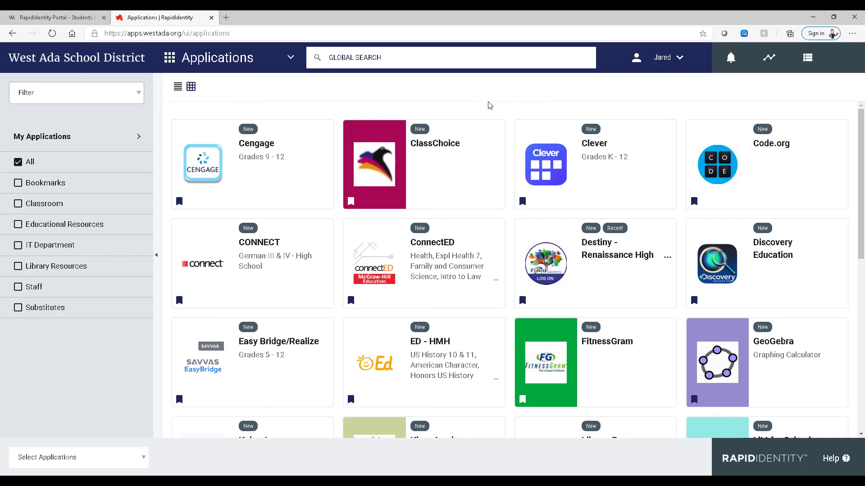
pyautogui.moveTo(530, 281)
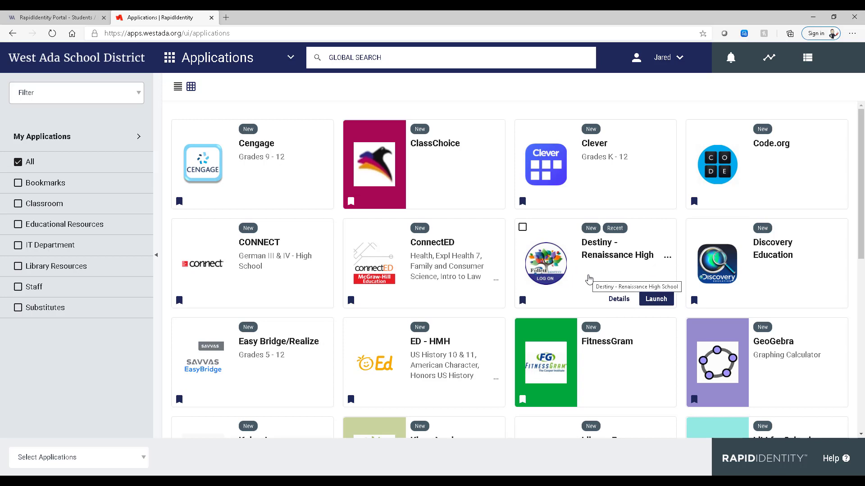
pyautogui.click(102, 270)
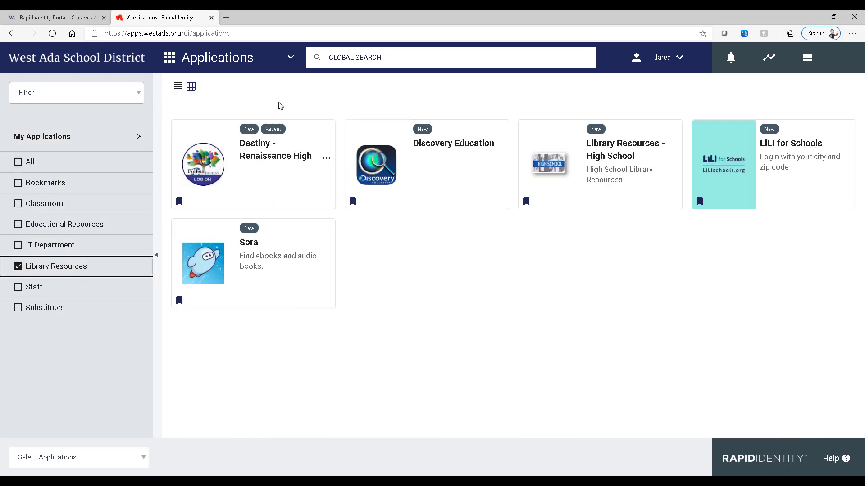